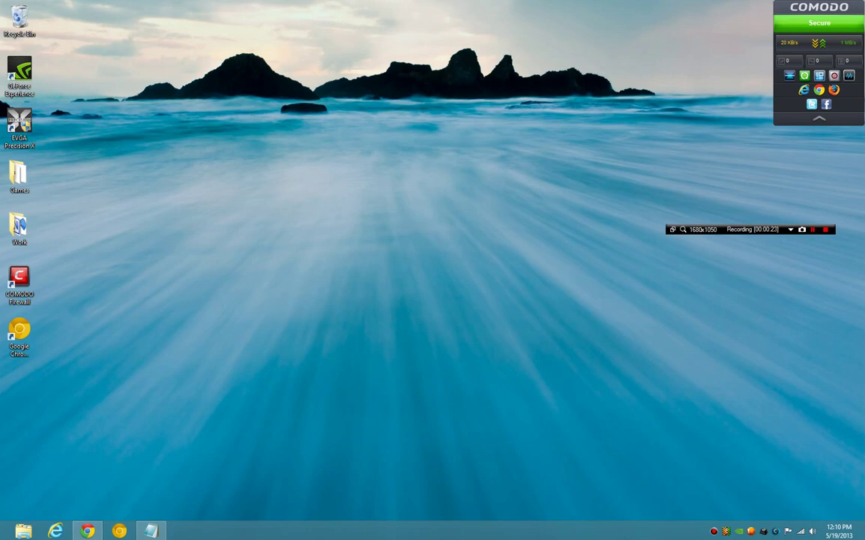
{"action": "key", "text": "super+c"}
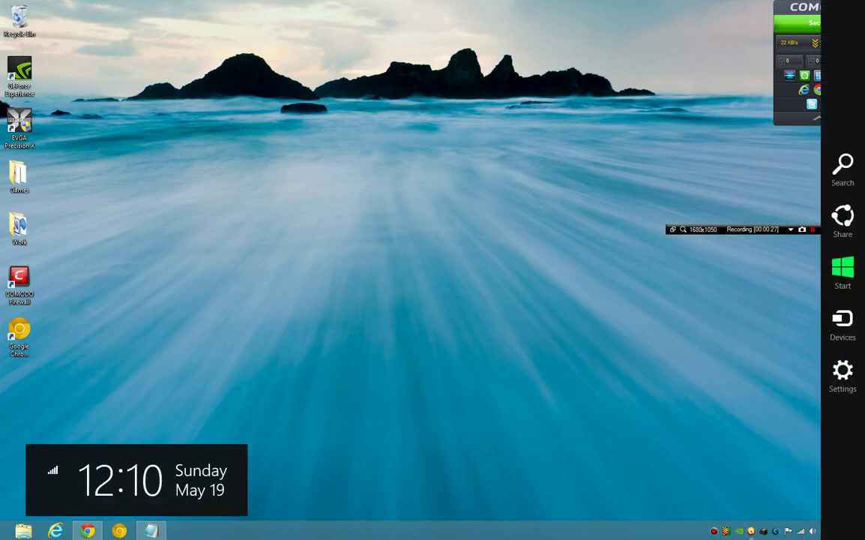
{"action": "key", "text": "super+c"}
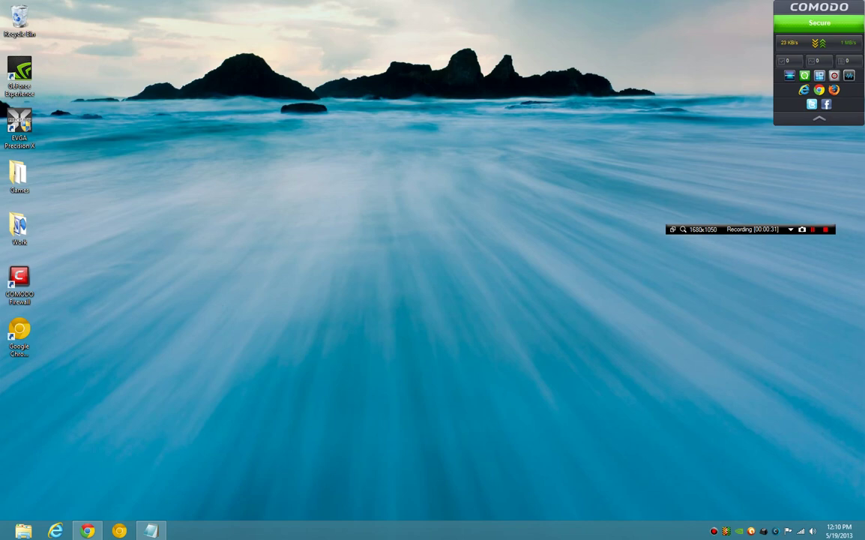
Open COMODO Firewall's advanced settings from the firewall tasks and move the settings window toward the desktop's upper-left area
{"action": "double_click", "coordinate": [726, 531]}
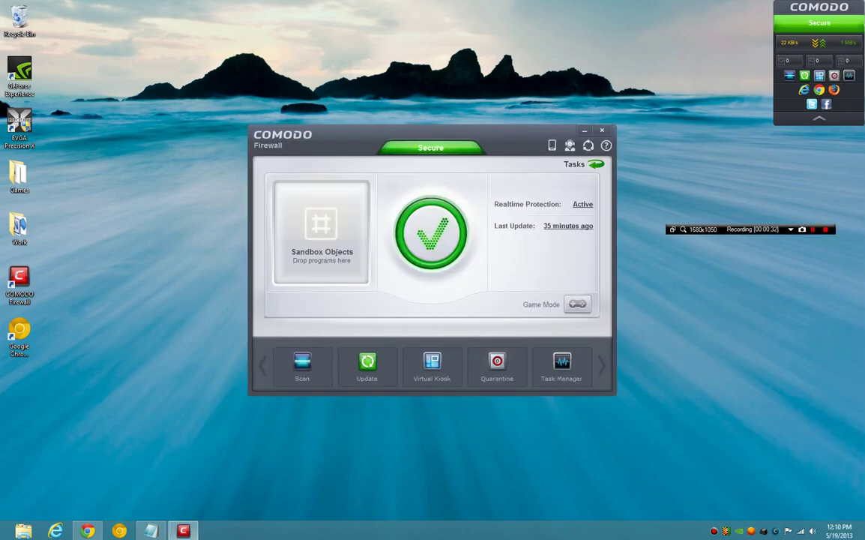
{"action": "left_click", "coordinate": [579, 164]}
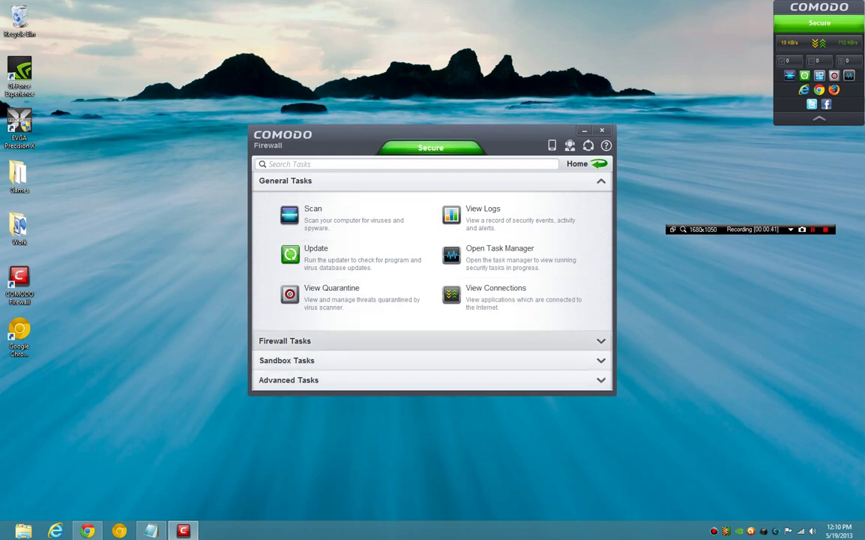
{"action": "left_click", "coordinate": [285, 340]}
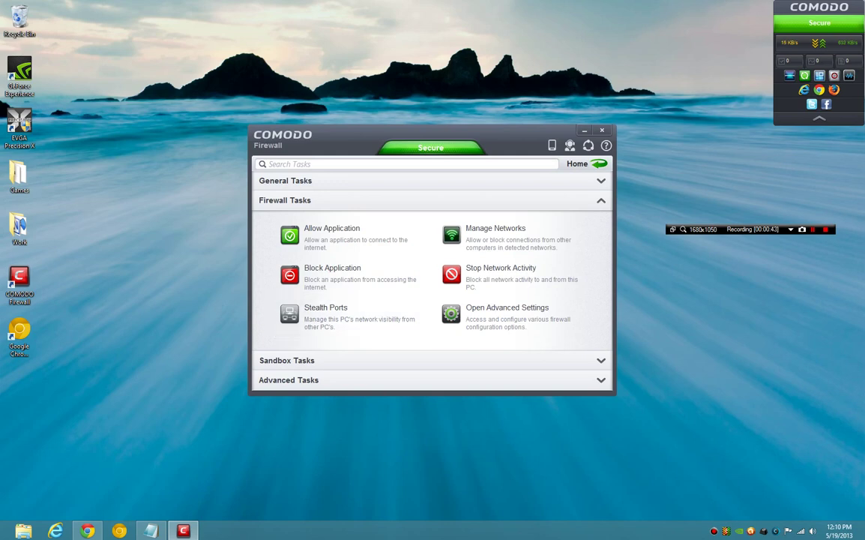
{"action": "left_click", "coordinate": [288, 360]}
{"action": "left_click", "coordinate": [288, 380]}
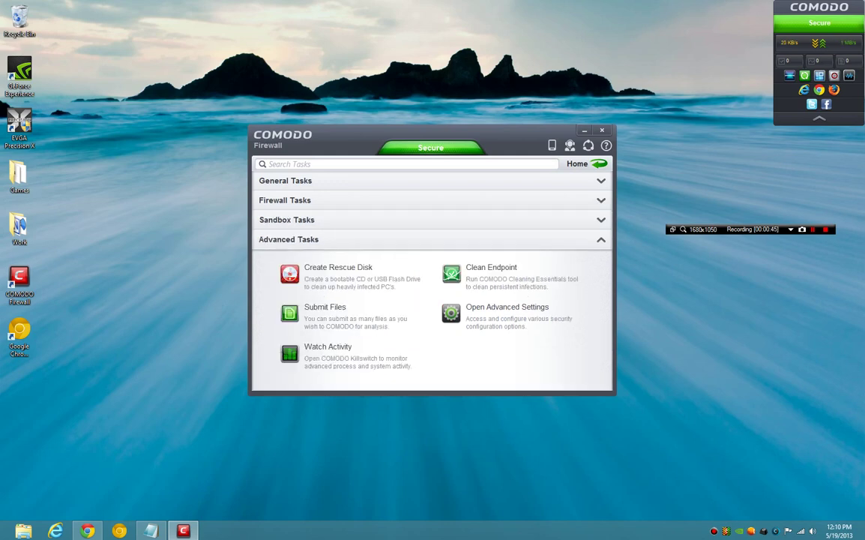
{"action": "left_click", "coordinate": [285, 200]}
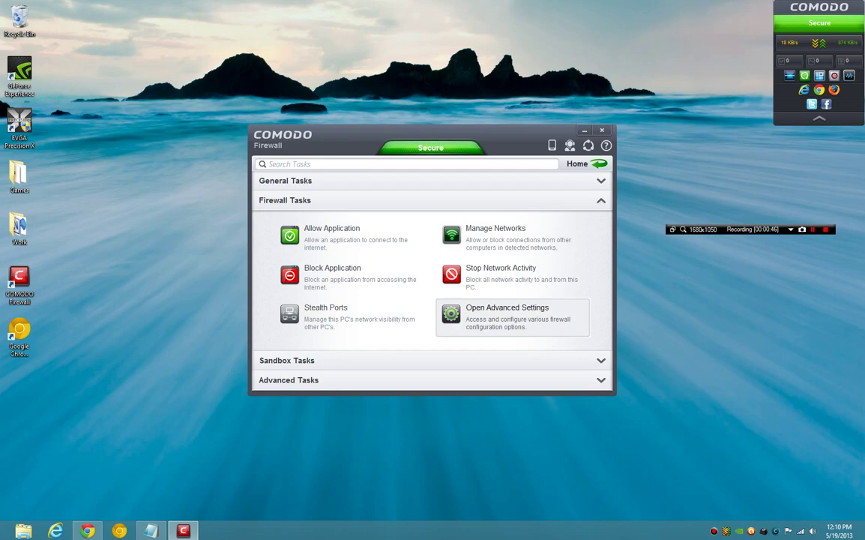
{"action": "left_click", "coordinate": [507, 313]}
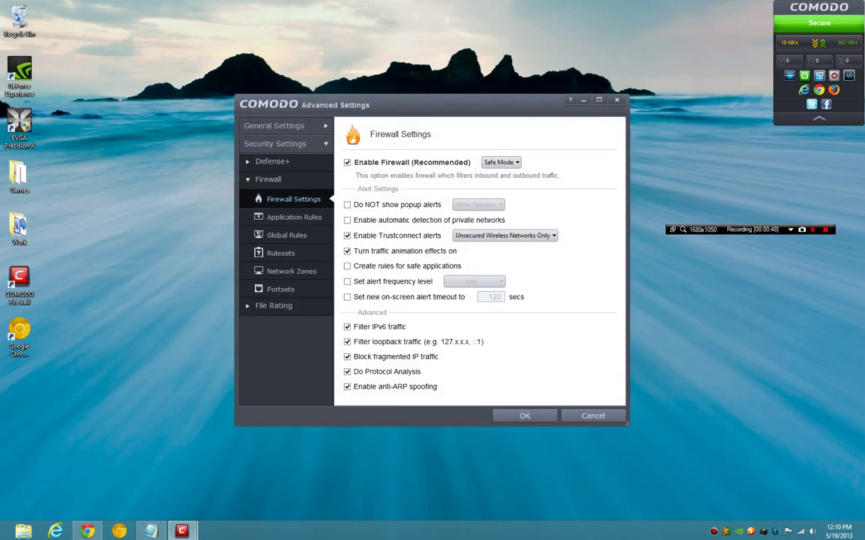
{"action": "left_click_drag", "start_coordinate": [432, 104], "coordinate": [327, 31]}
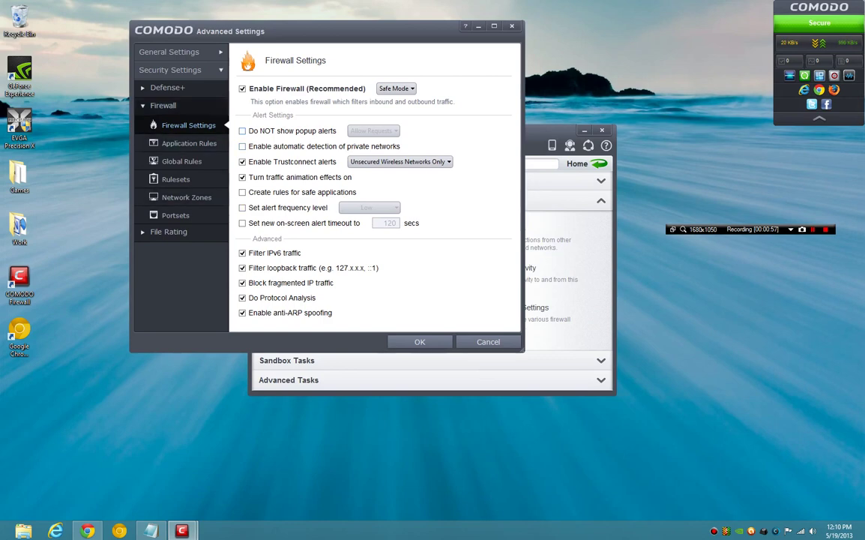
Review the general settings pages for User Interface, Updates, Logging and Configuration
{"action": "left_click", "coordinate": [180, 52]}
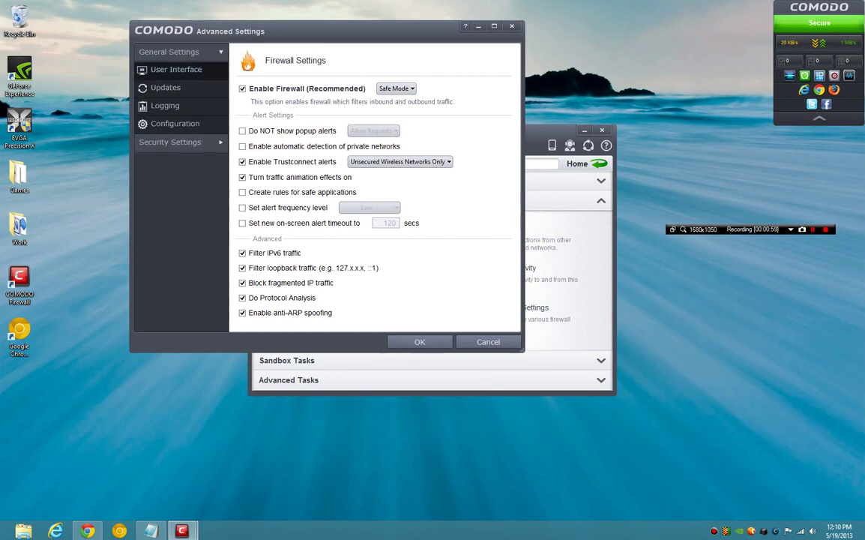
{"action": "left_click", "coordinate": [175, 70]}
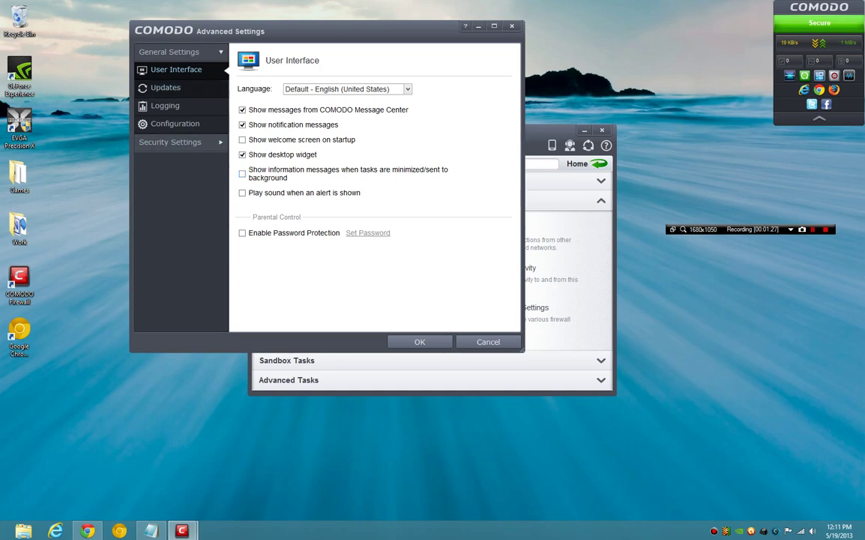
{"action": "left_click", "coordinate": [165, 88]}
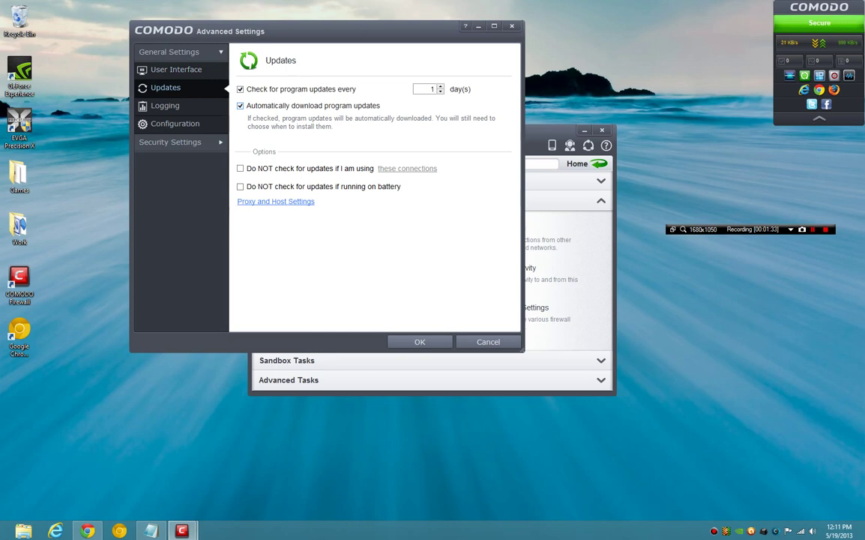
{"action": "left_click", "coordinate": [165, 106]}
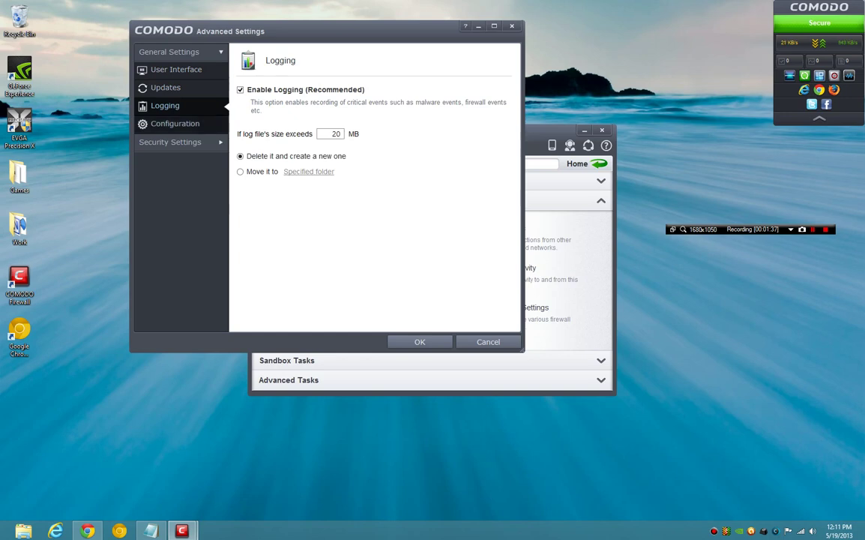
{"action": "left_click", "coordinate": [175, 124]}
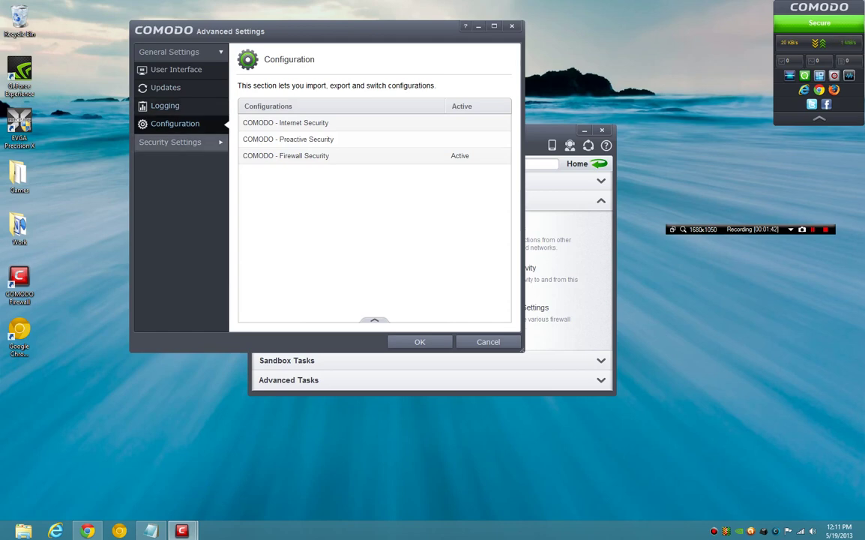
Review the Defense+ security pages: HIPS Settings, HIPS Rules, Rulesets, Protected Objects, Behavior Blocker and Sandbox
{"action": "left_click", "coordinate": [171, 142]}
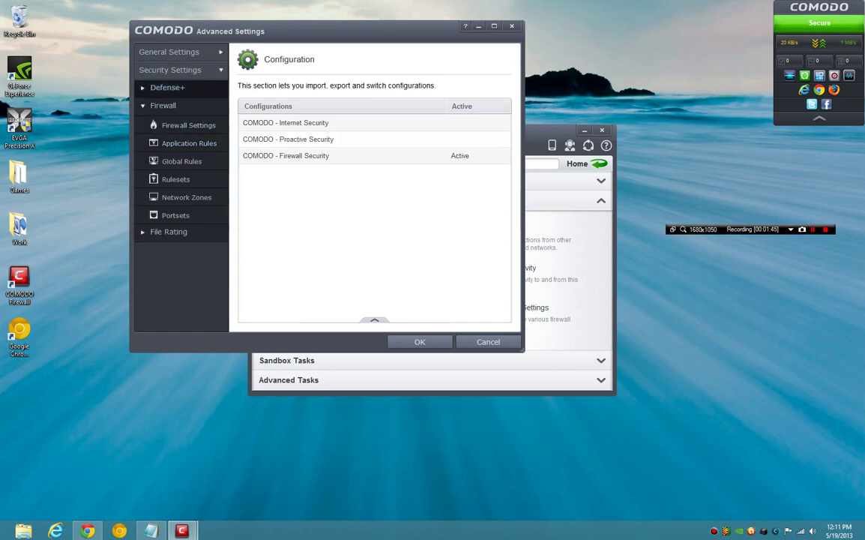
{"action": "left_click", "coordinate": [167, 88]}
{"action": "left_click", "coordinate": [167, 106]}
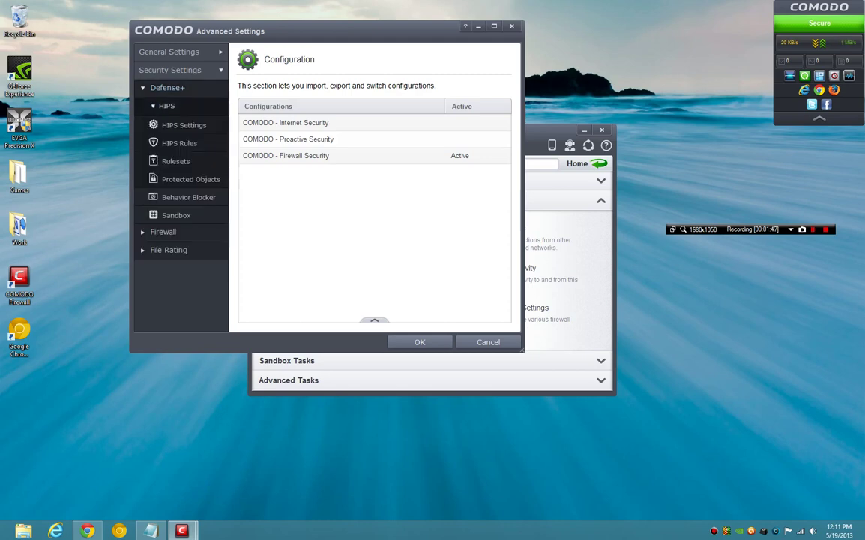
{"action": "left_click", "coordinate": [184, 125]}
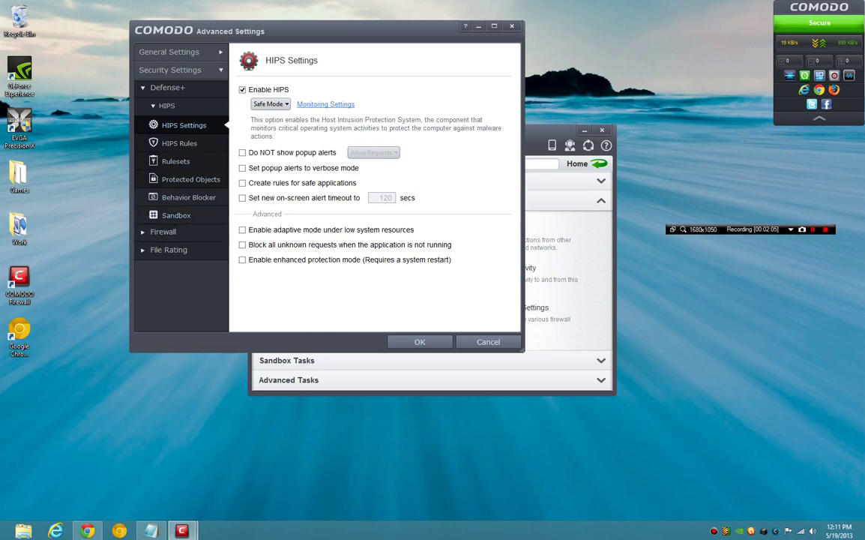
{"action": "mouse_move", "coordinate": [864, 0]}
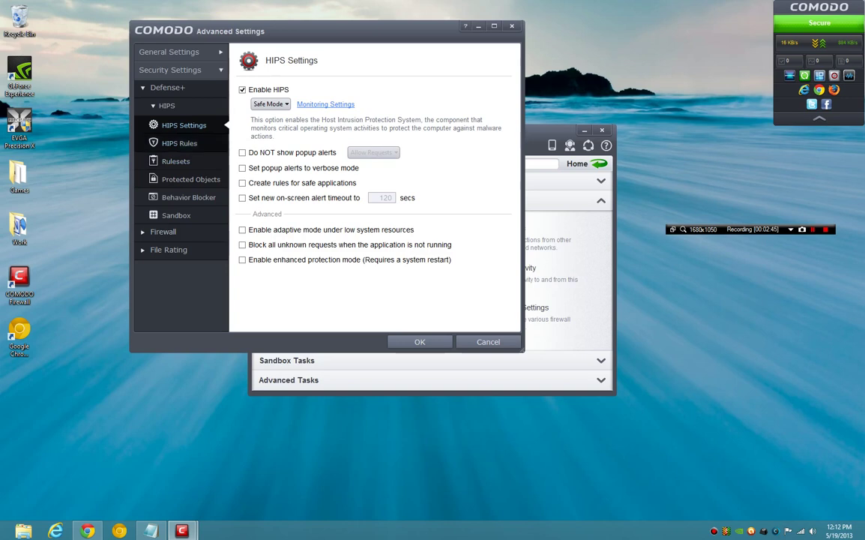
{"action": "left_click", "coordinate": [179, 143]}
{"action": "scroll", "coordinate": [371, 214], "scroll_direction": "down", "scroll_amount": 2}
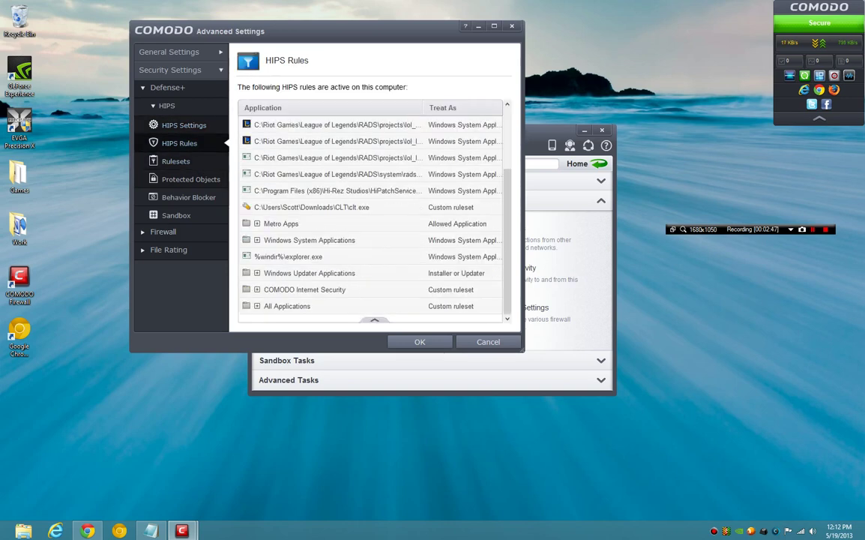
{"action": "left_click", "coordinate": [176, 161]}
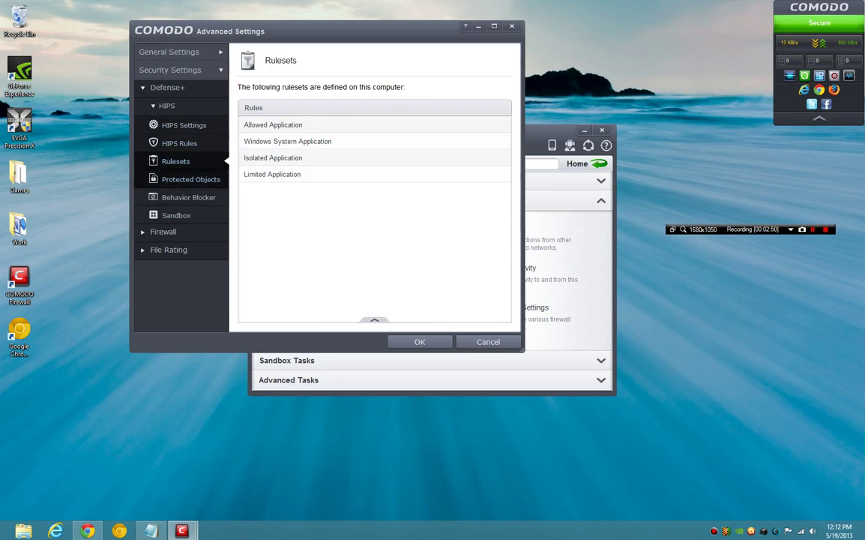
{"action": "left_click", "coordinate": [191, 179]}
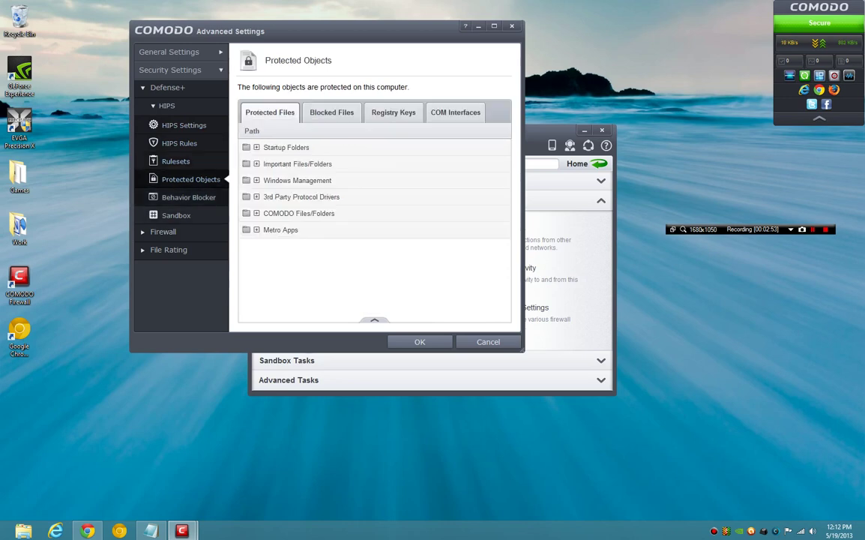
{"action": "left_click", "coordinate": [188, 198]}
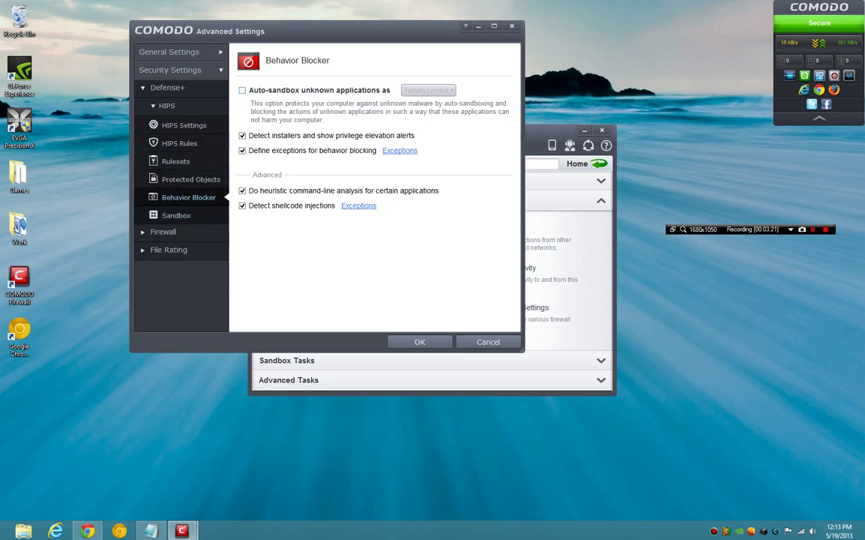
{"action": "left_click", "coordinate": [176, 215]}
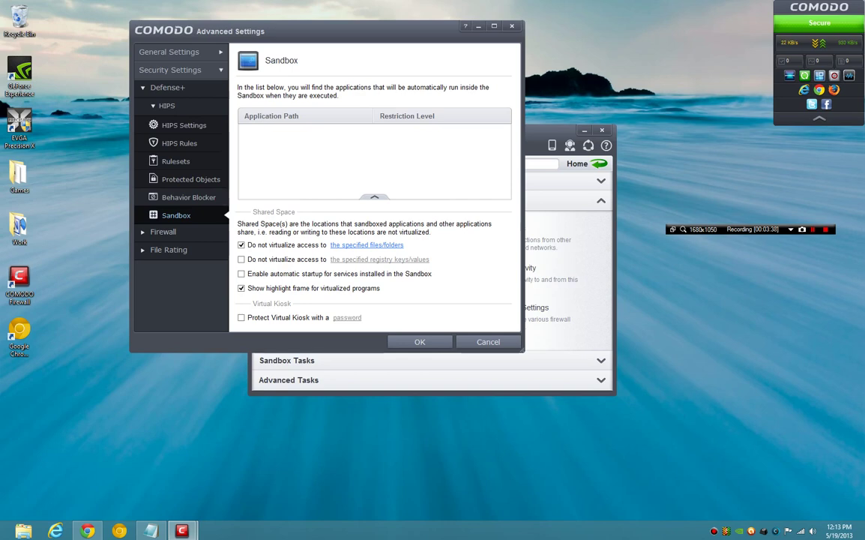
Review the firewall security pages: Firewall Settings, Application Rules, Global Rules, Rulesets, Network Zones and Portsets
{"action": "left_click", "coordinate": [162, 231]}
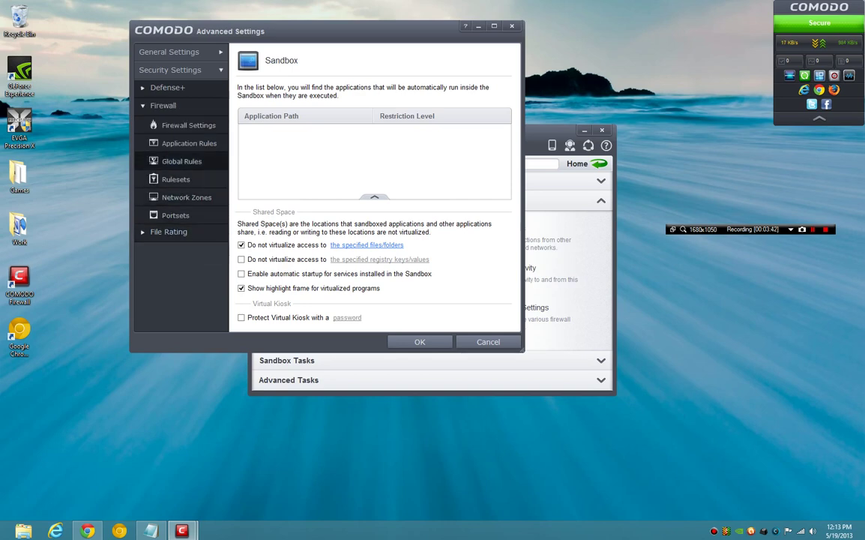
{"action": "left_click", "coordinate": [188, 125]}
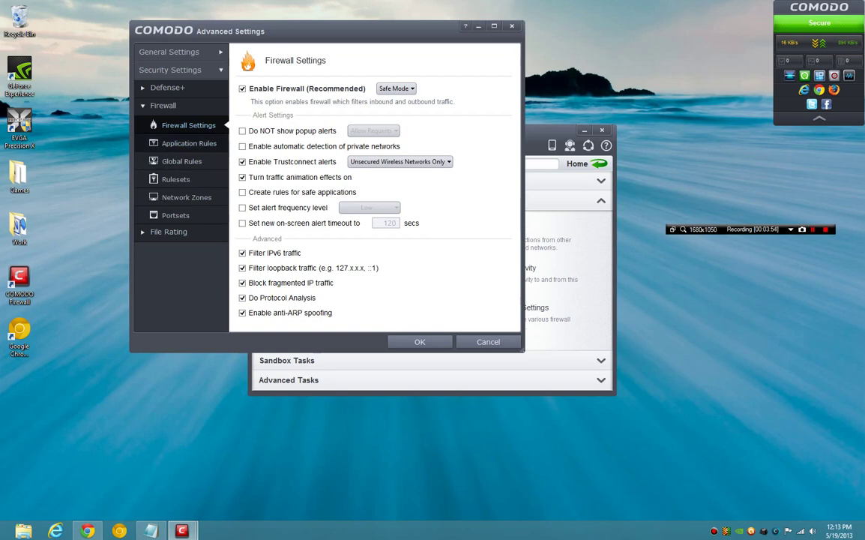
{"action": "left_click", "coordinate": [183, 143]}
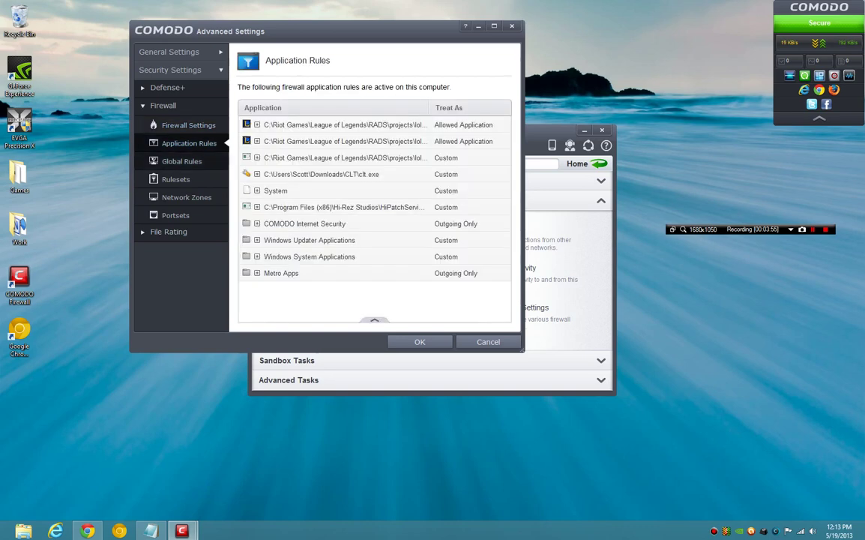
{"action": "left_click", "coordinate": [181, 161]}
{"action": "left_click", "coordinate": [182, 179]}
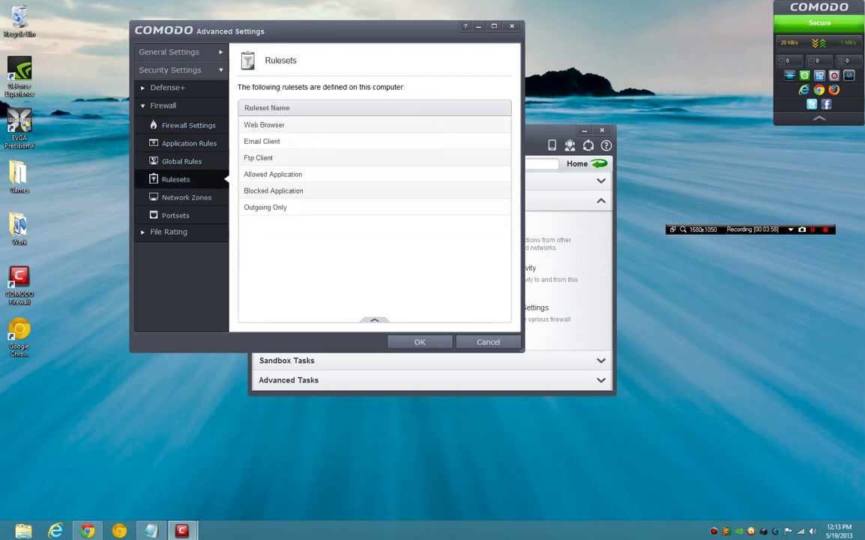
{"action": "left_click", "coordinate": [182, 197]}
{"action": "left_click", "coordinate": [182, 215]}
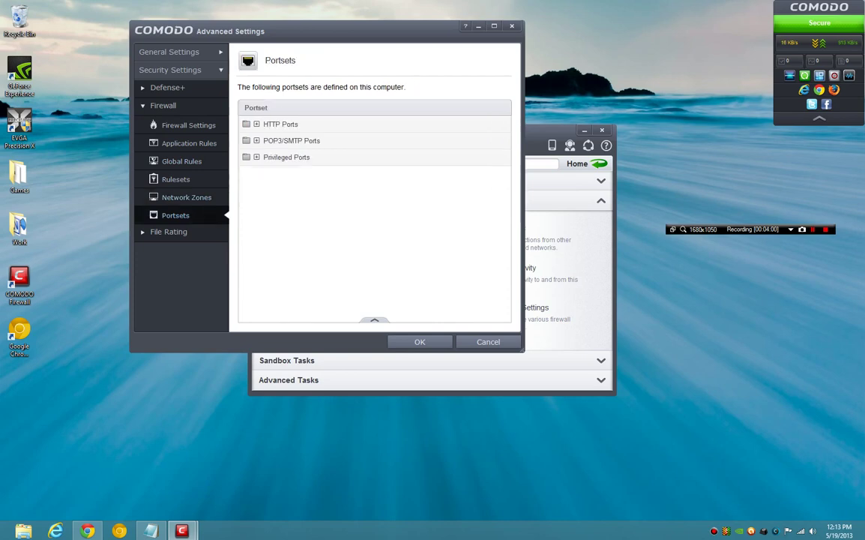
Review the File Rating settings and the trusted files, unrecognized files, submitted files and trusted vendors, and return to the Firewall section
{"action": "left_click", "coordinate": [168, 232]}
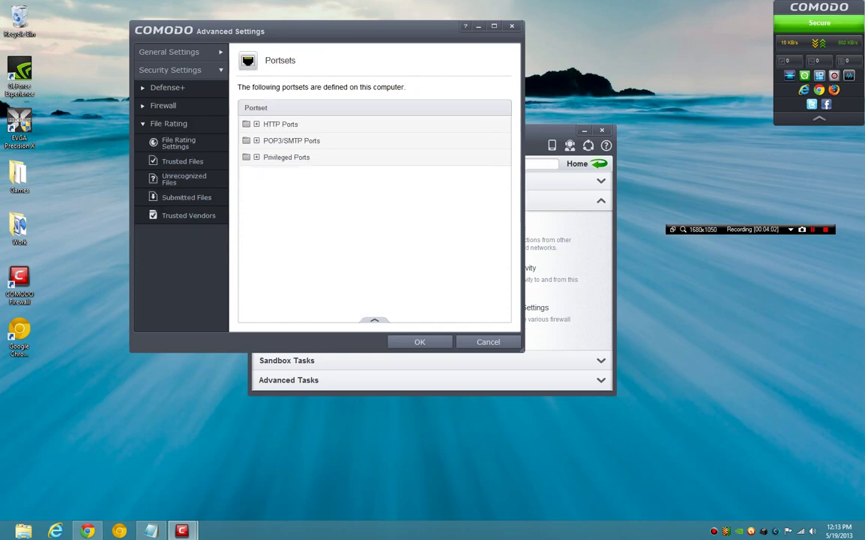
{"action": "left_click", "coordinate": [181, 143]}
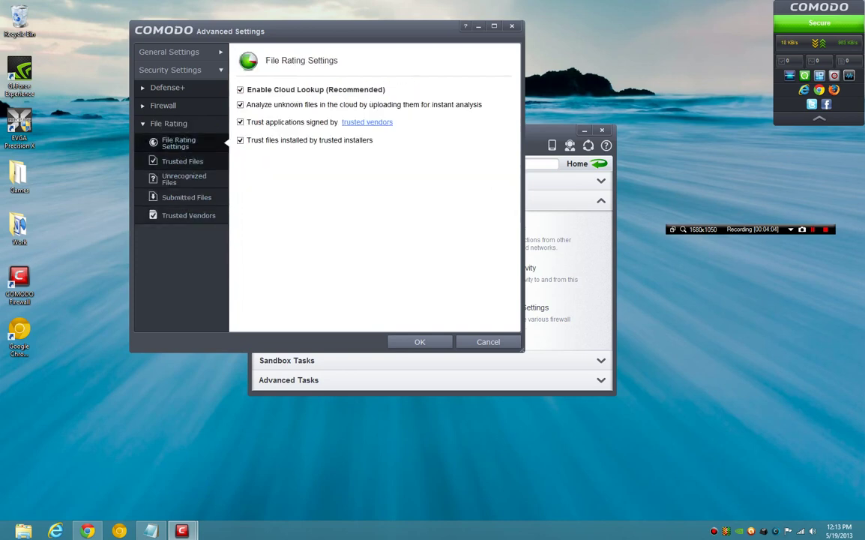
{"action": "left_click", "coordinate": [182, 161]}
{"action": "scroll", "coordinate": [371, 215], "scroll_direction": "down", "scroll_amount": 10}
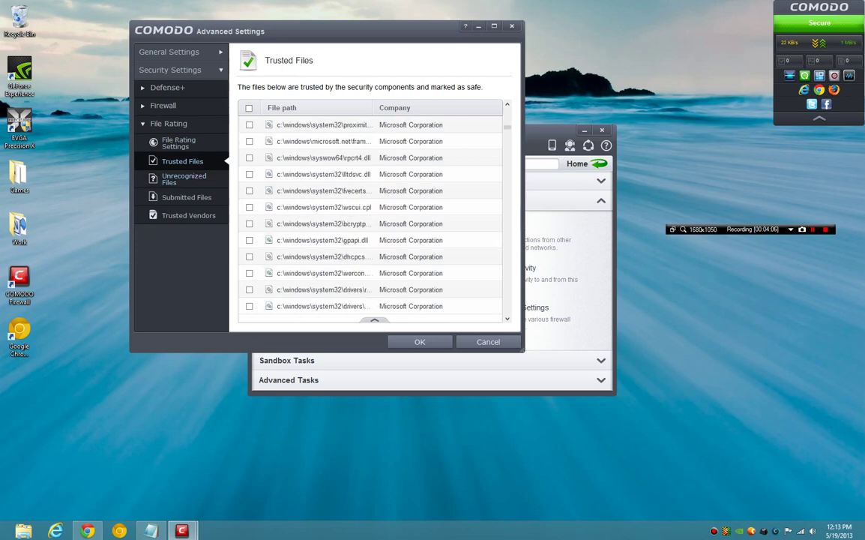
{"action": "scroll", "coordinate": [370, 214], "scroll_direction": "down", "scroll_amount": 5}
{"action": "left_click", "coordinate": [183, 178]}
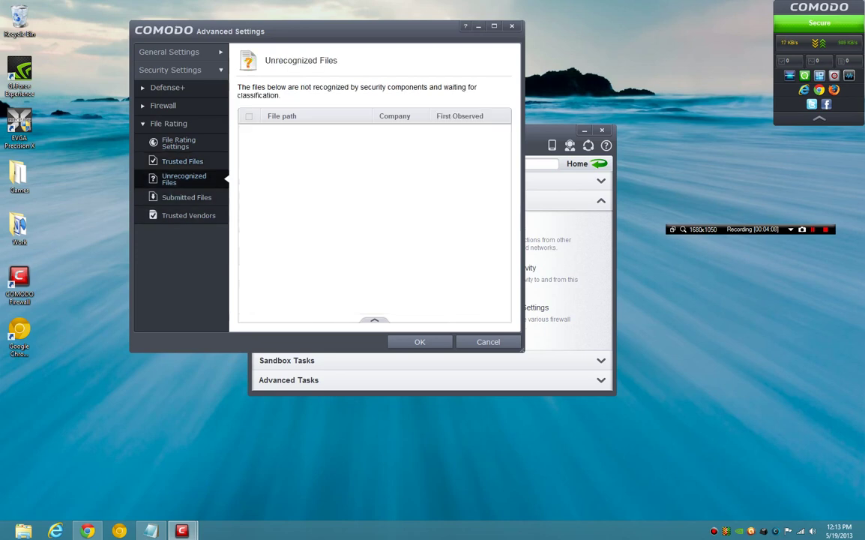
{"action": "left_click", "coordinate": [186, 197]}
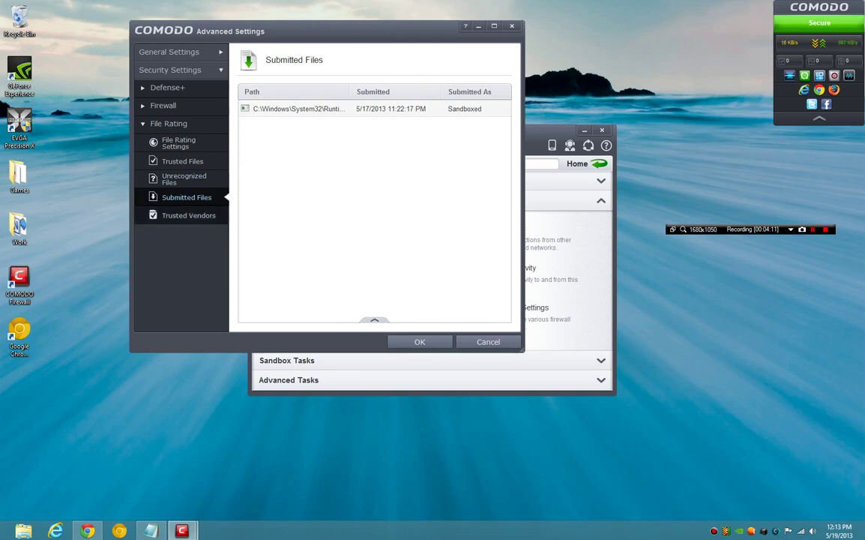
{"action": "left_click", "coordinate": [188, 215]}
{"action": "scroll", "coordinate": [370, 207], "scroll_direction": "down", "scroll_amount": 1}
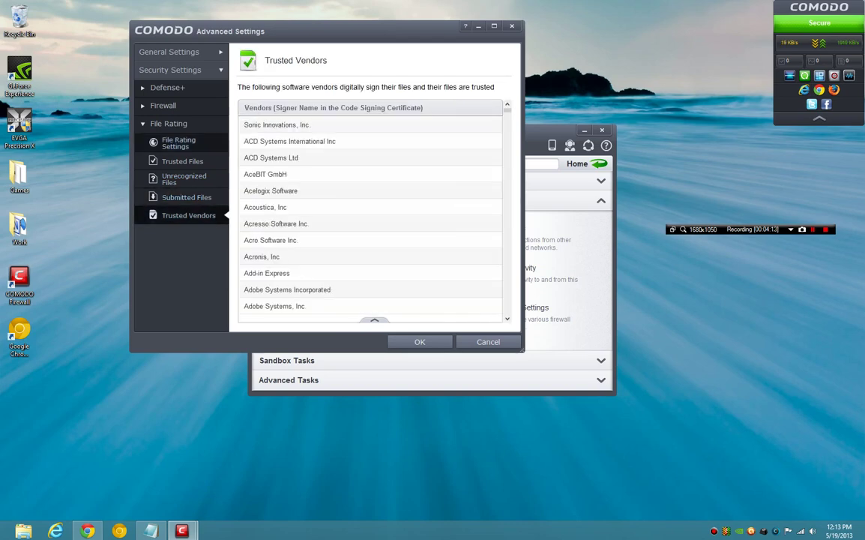
{"action": "left_click", "coordinate": [179, 143]}
{"action": "left_click", "coordinate": [163, 105]}
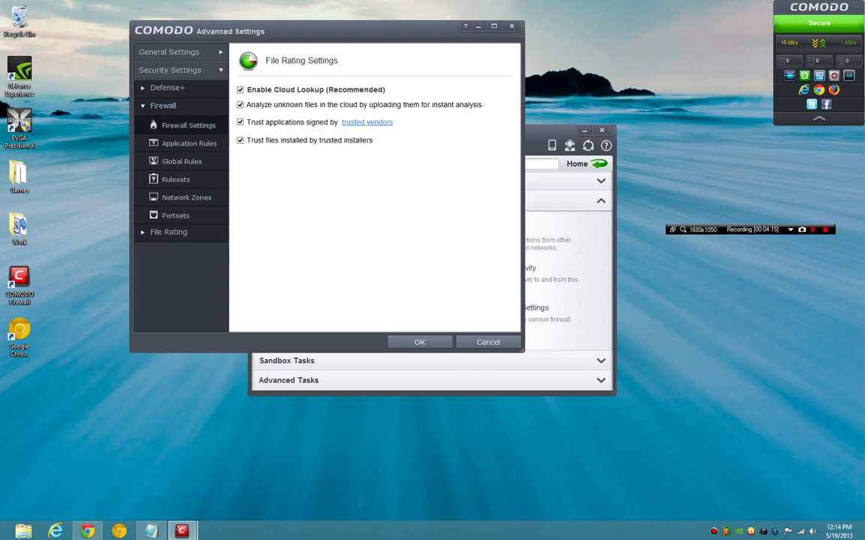
Open the Firewall Settings page and review the available firewall modes without changing the selected one
{"action": "left_click", "coordinate": [182, 125]}
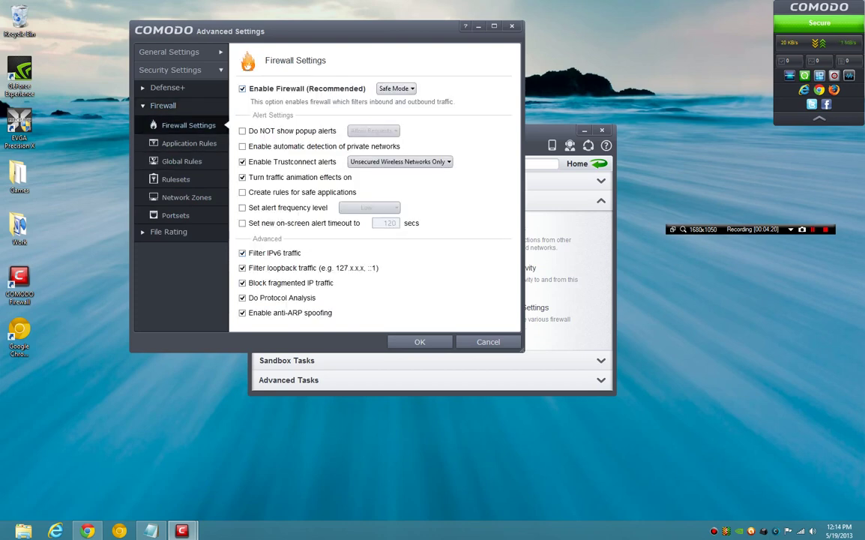
{"action": "left_click", "coordinate": [396, 89]}
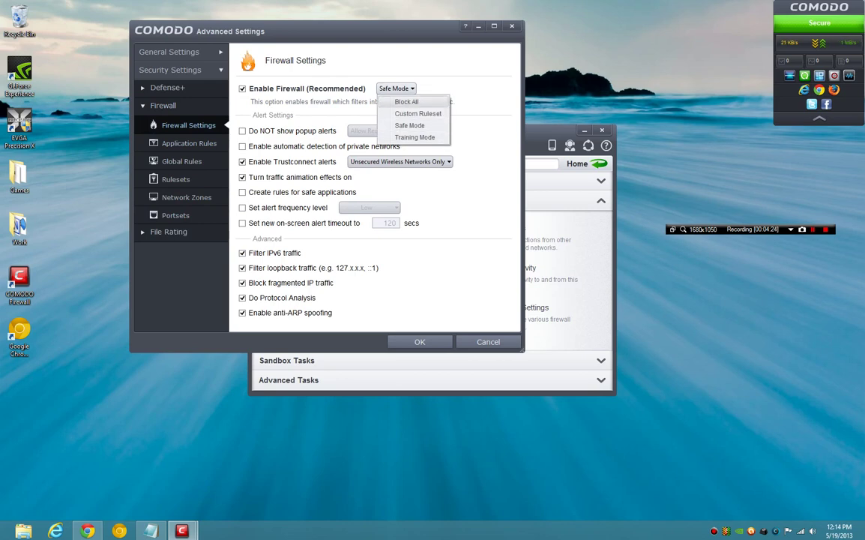
{"action": "left_click", "coordinate": [396, 89]}
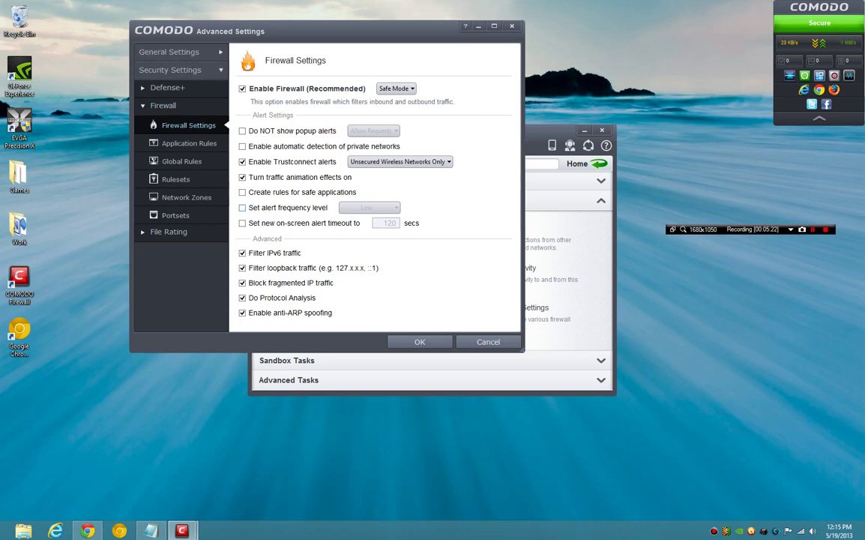
Enable the alert frequency option briefly to review its levels, turn it off again, and cancel the advanced settings to return to the home screen
{"action": "left_click", "coordinate": [242, 208]}
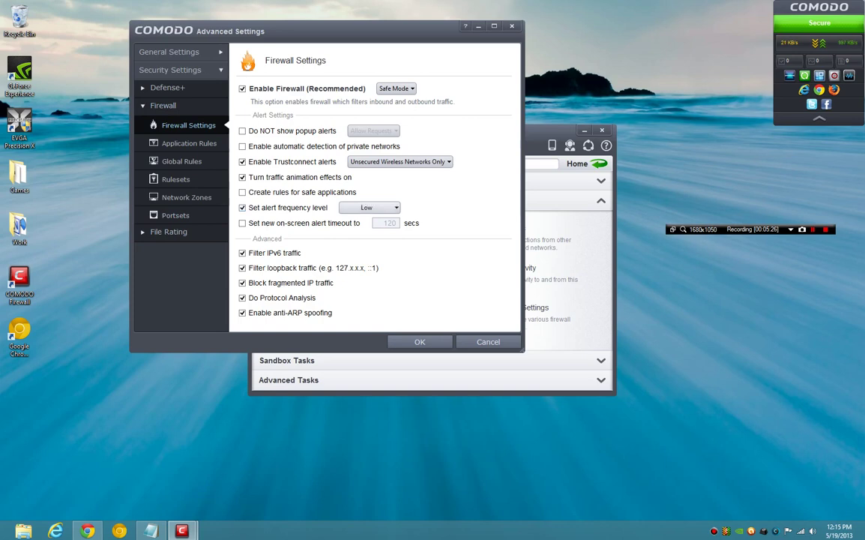
{"action": "left_click", "coordinate": [369, 207]}
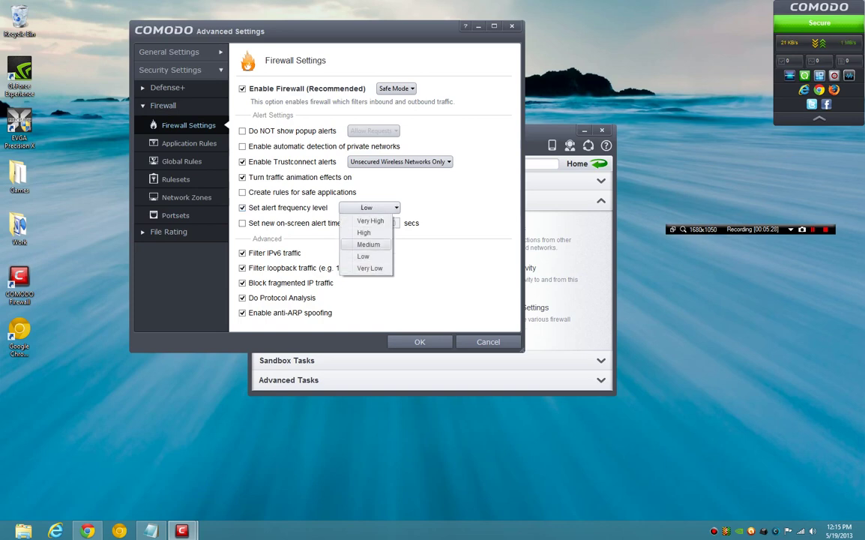
{"action": "left_click", "coordinate": [242, 208]}
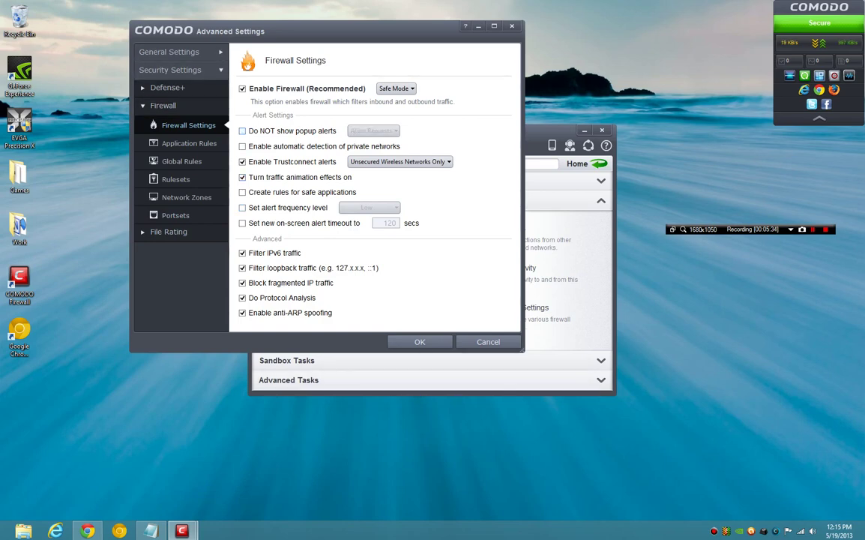
{"action": "left_click", "coordinate": [488, 342]}
{"action": "left_click", "coordinate": [598, 164]}
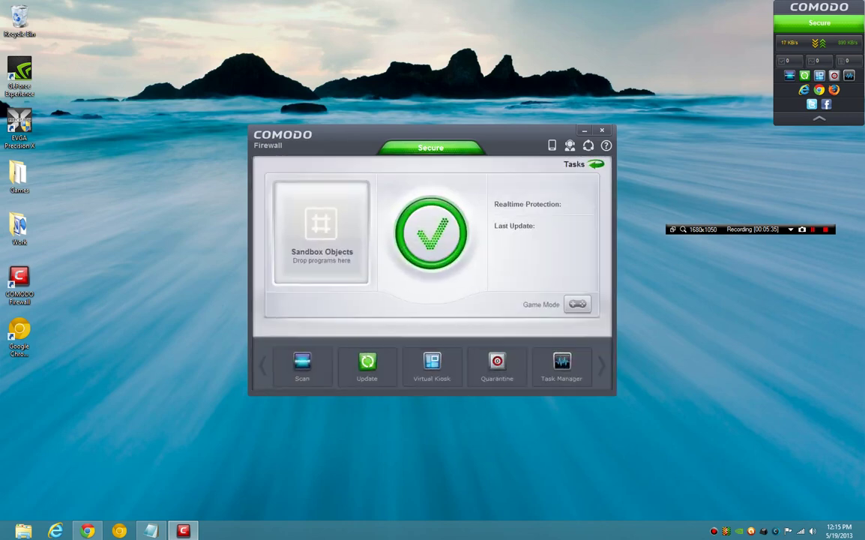